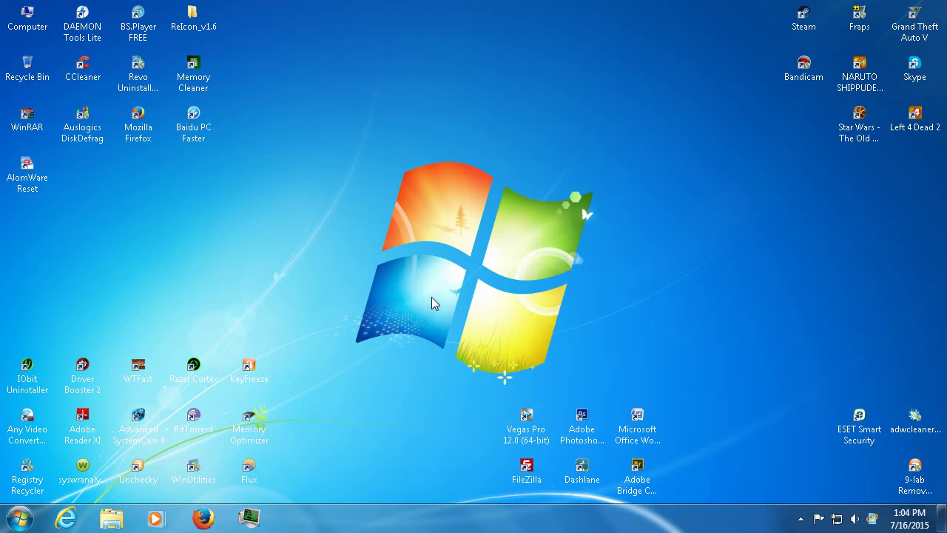
{"action": "left_click", "coordinate": [205, 521]}
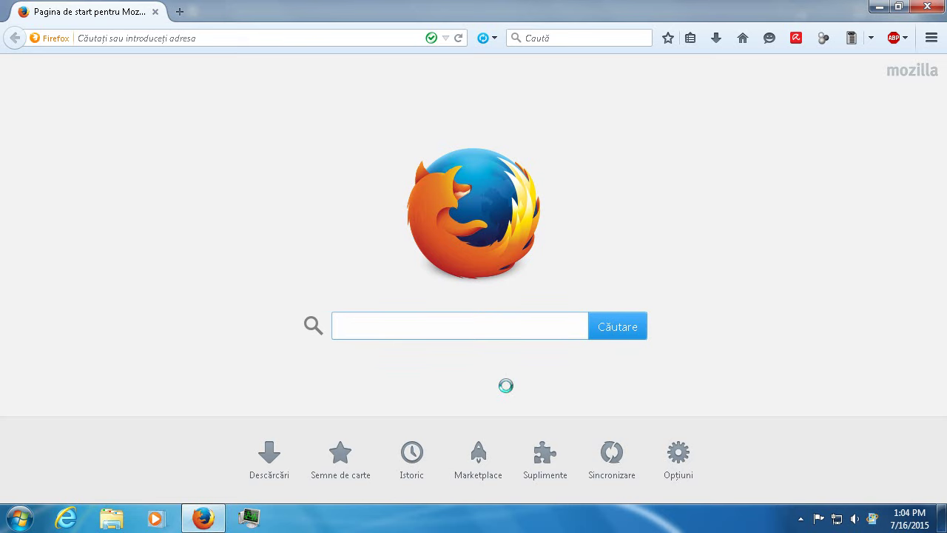
{"action": "type", "text": "www.ri"}
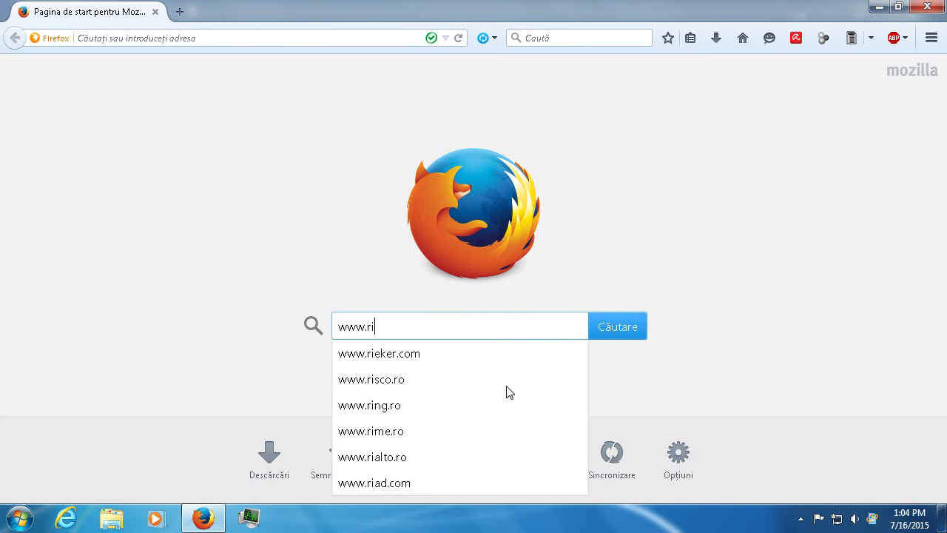
{"action": "type", "text": "zone"}
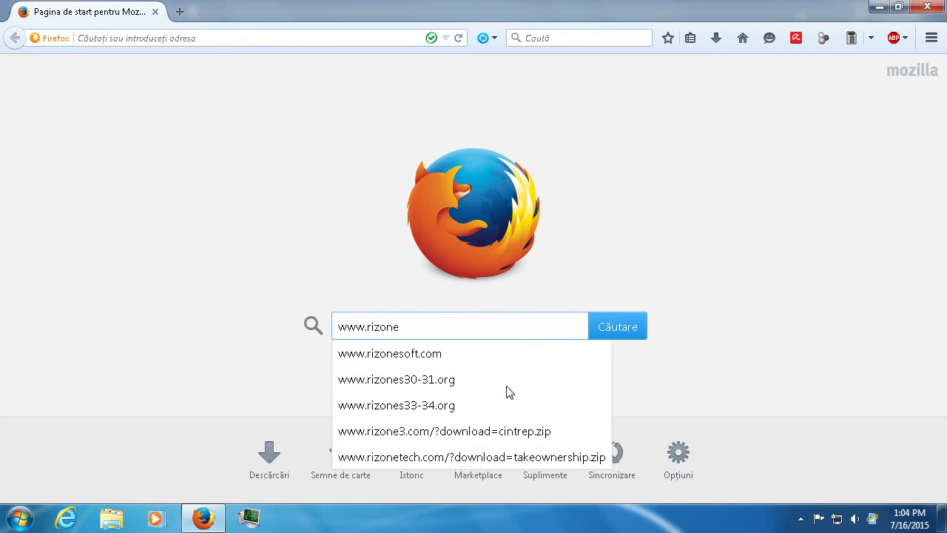
{"action": "type", "text": "soft.co"}
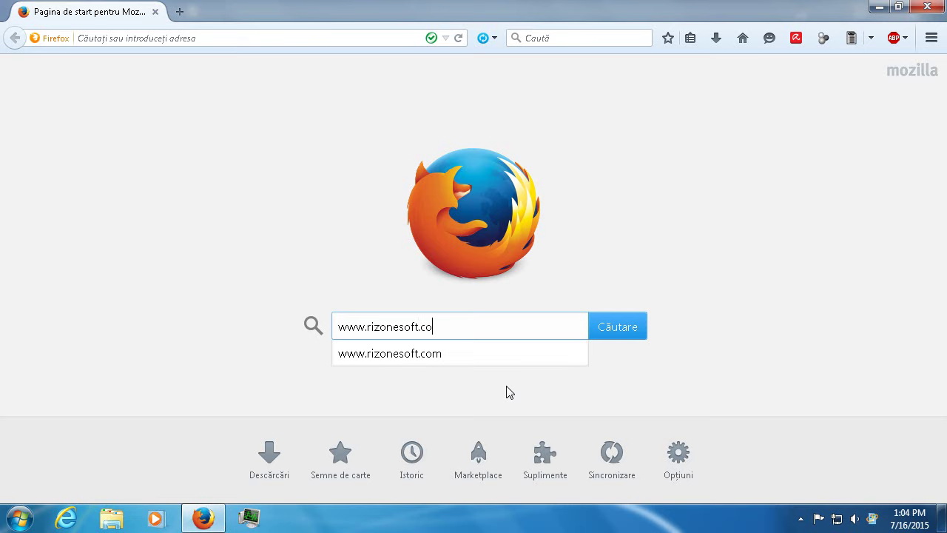
{"action": "type", "text": "m"}
{"action": "key", "text": "Return"}
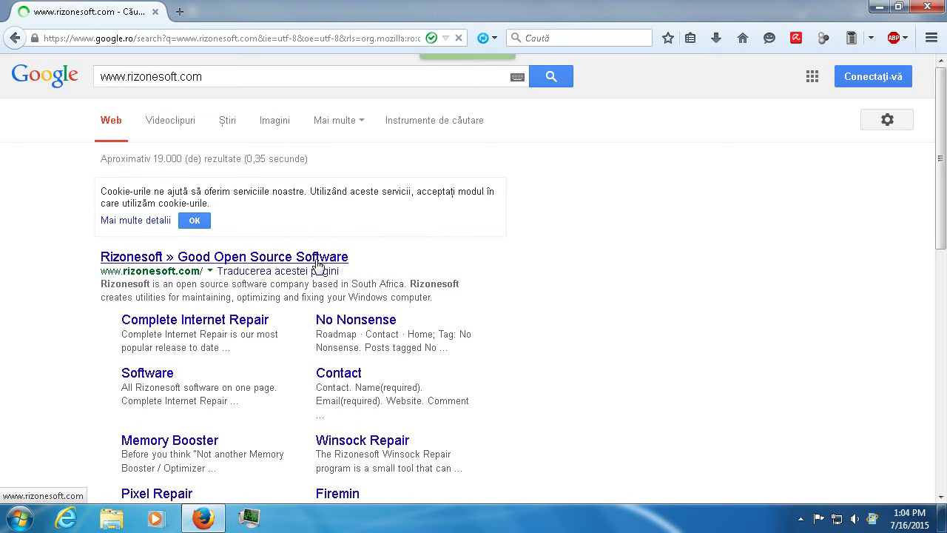
{"action": "left_click", "coordinate": [319, 263]}
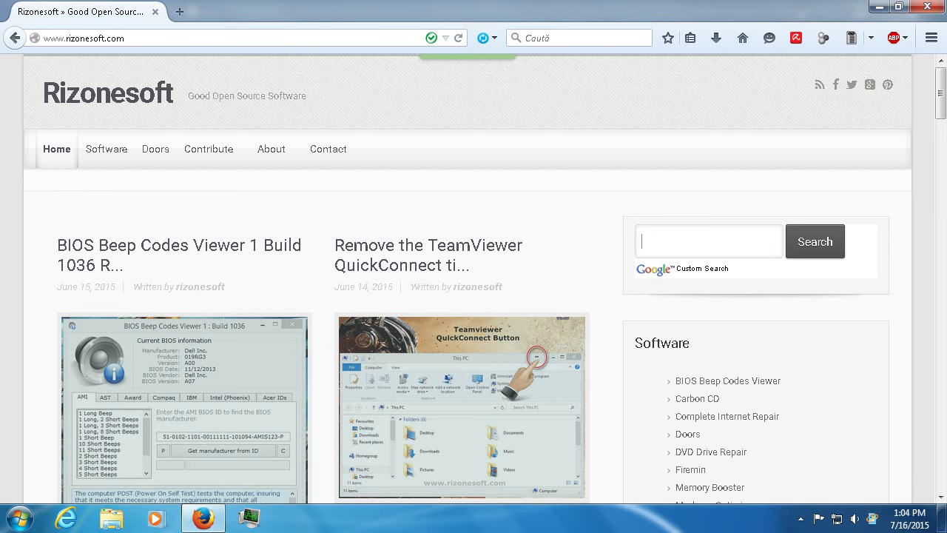
Search the Rizonesoft site for "Complete Internet Repiar" and open the Complete Internet Repair software page
{"action": "type", "text": "Complete Internet Repiar"}
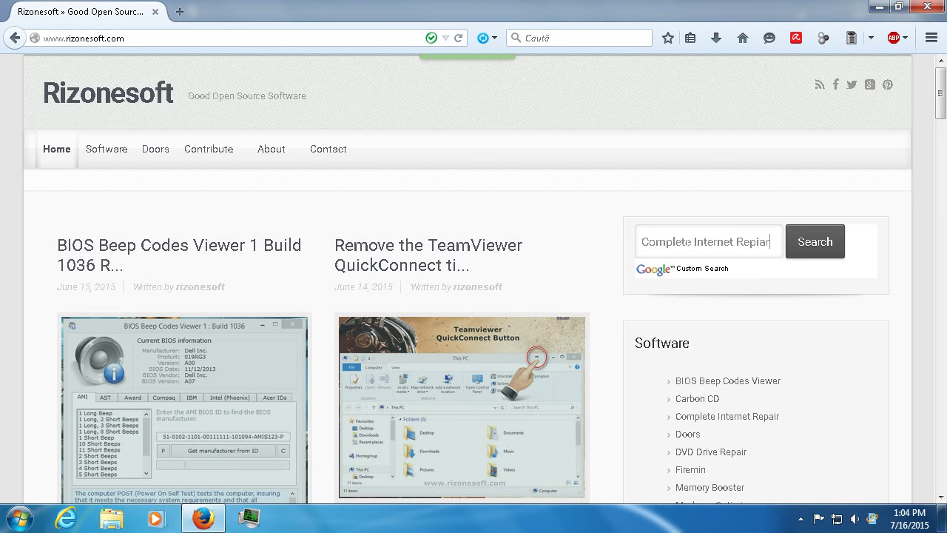
{"action": "key", "text": "Return"}
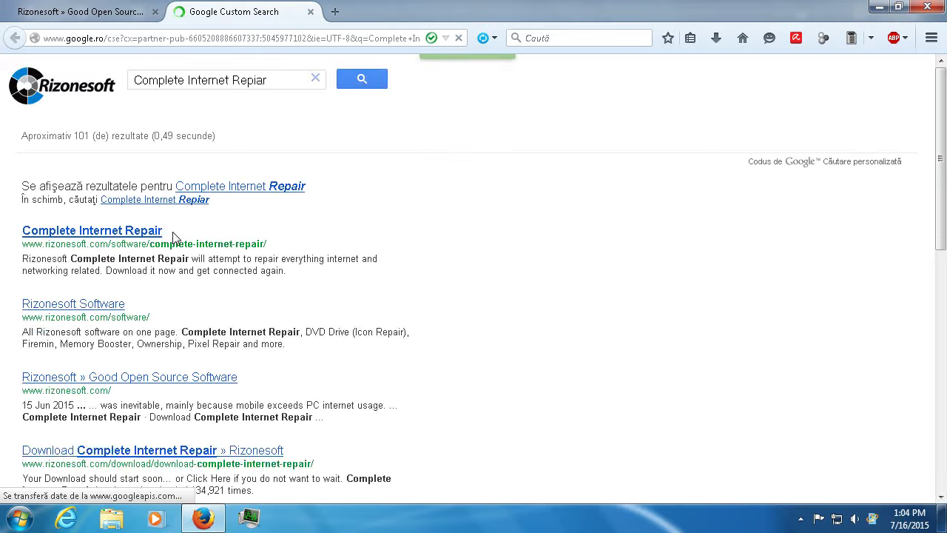
{"action": "left_click", "coordinate": [111, 237]}
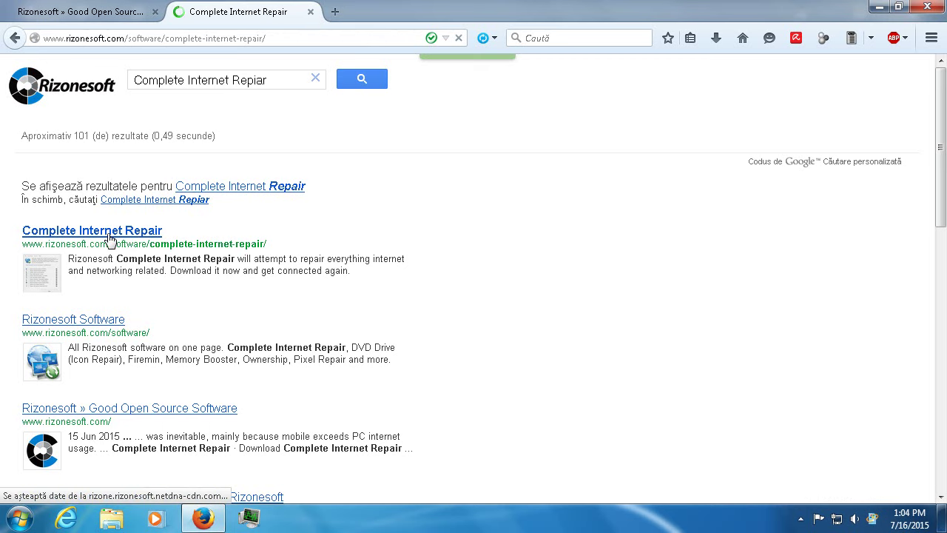
Close the Rizonesoft home page tab and go to the Download section of the Complete Internet Repair page
{"action": "scroll", "coordinate": [240, 392], "scroll_direction": "down", "scroll_amount": 10}
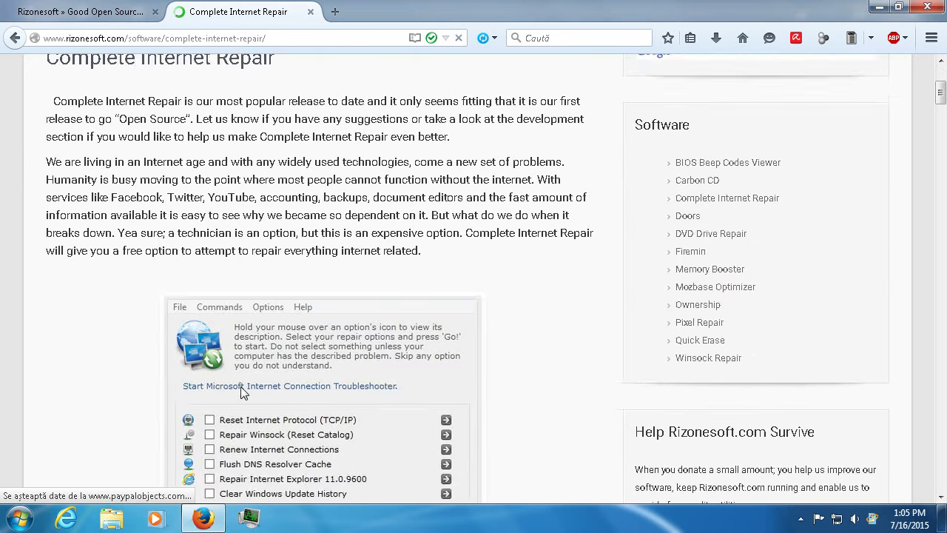
{"action": "scroll", "coordinate": [240, 392], "scroll_direction": "up", "scroll_amount": 5}
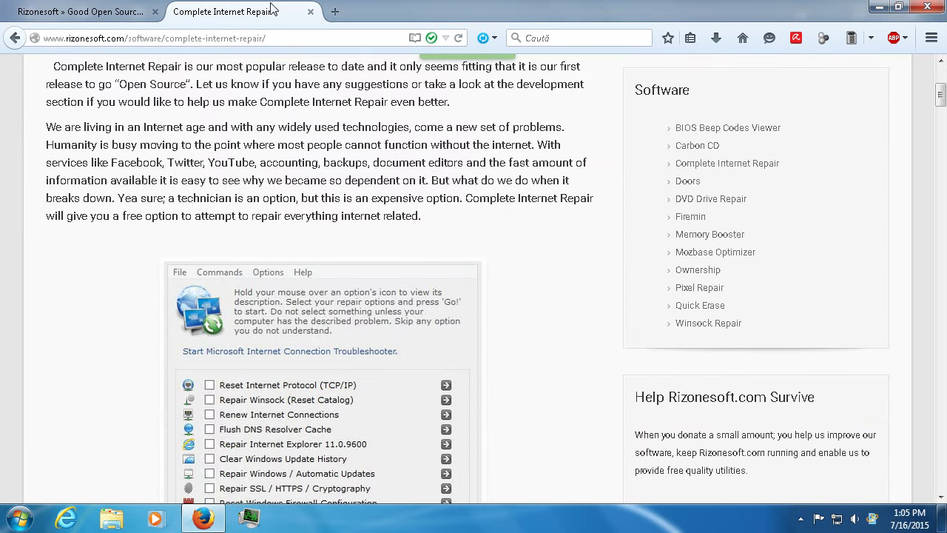
{"action": "left_click", "coordinate": [155, 12]}
{"action": "scroll", "coordinate": [255, 377], "scroll_direction": "up", "scroll_amount": 3}
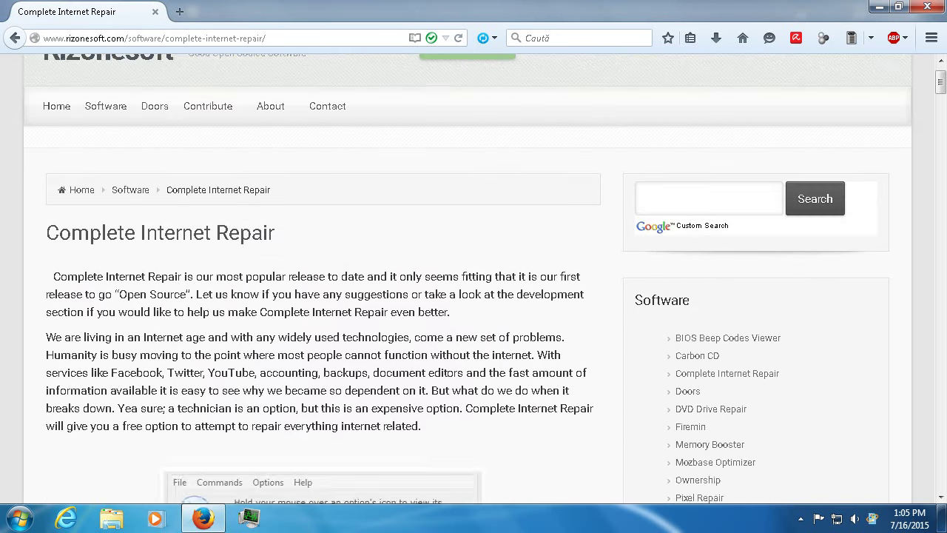
{"action": "scroll", "coordinate": [256, 377], "scroll_direction": "down", "scroll_amount": 6}
{"action": "scroll", "coordinate": [478, 301], "scroll_direction": "down", "scroll_amount": 15}
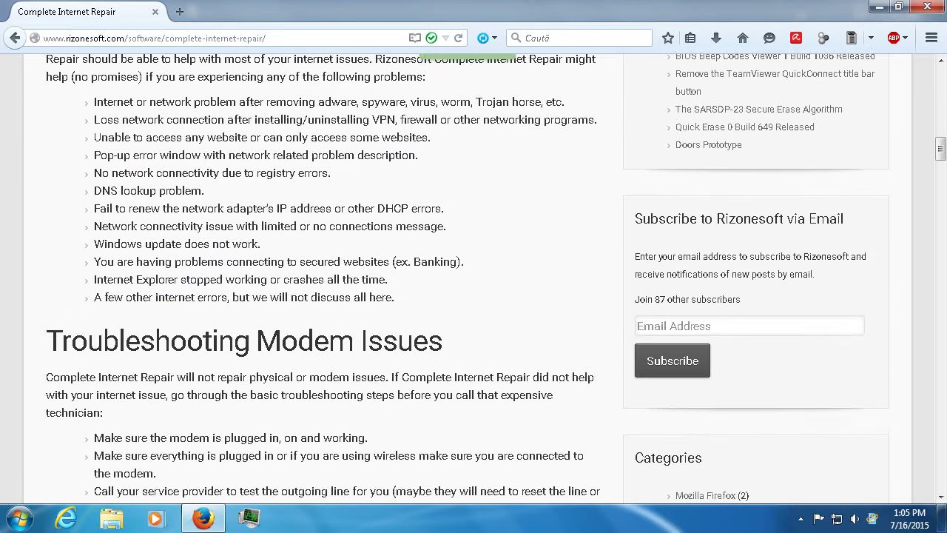
{"action": "scroll", "coordinate": [250, 434], "scroll_direction": "up", "scroll_amount": 4}
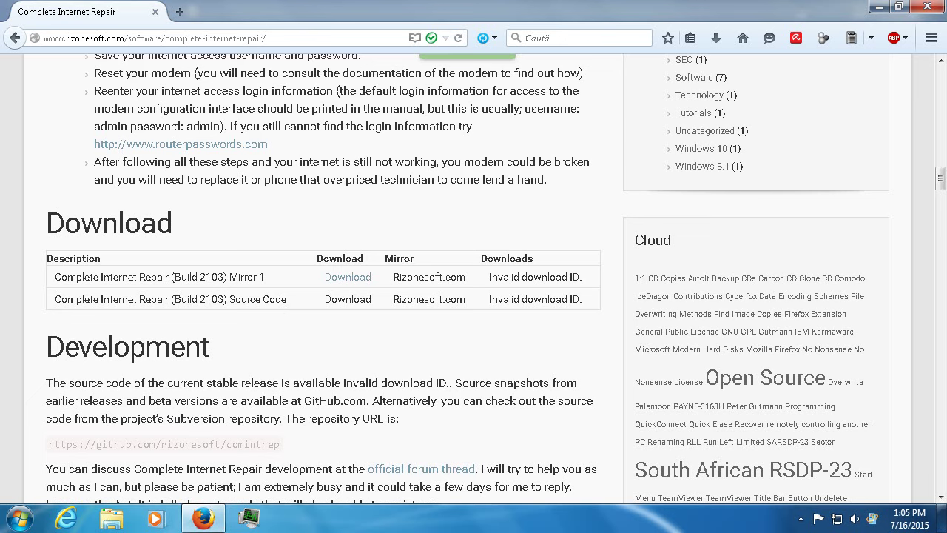
{"action": "mouse_move", "coordinate": [289, 299]}
{"action": "left_mouse_down"}
{"action": "mouse_move", "coordinate": [231, 315]}
{"action": "mouse_move", "coordinate": [284, 310]}
{"action": "left_mouse_up"}
{"action": "left_click", "coordinate": [231, 316]}
{"action": "left_click", "coordinate": [271, 334]}
{"action": "mouse_move", "coordinate": [275, 444]}
{"action": "left_mouse_down"}
{"action": "mouse_move", "coordinate": [185, 444]}
{"action": "mouse_move", "coordinate": [262, 437]}
{"action": "left_mouse_up"}
{"action": "mouse_move", "coordinate": [285, 299]}
{"action": "left_mouse_down"}
{"action": "mouse_move", "coordinate": [233, 299]}
{"action": "mouse_move", "coordinate": [286, 299]}
{"action": "left_mouse_up"}
{"action": "double_click", "coordinate": [336, 299]}
{"action": "left_click", "coordinate": [370, 311]}
{"action": "left_click_drag", "start_coordinate": [288, 300], "coordinate": [255, 299]}
{"action": "left_click", "coordinate": [286, 338]}
Download Complete Internet Repair (Build 2103) from Mirror 1 and save the file comintrep_2103.zip
{"action": "left_click", "coordinate": [358, 280]}
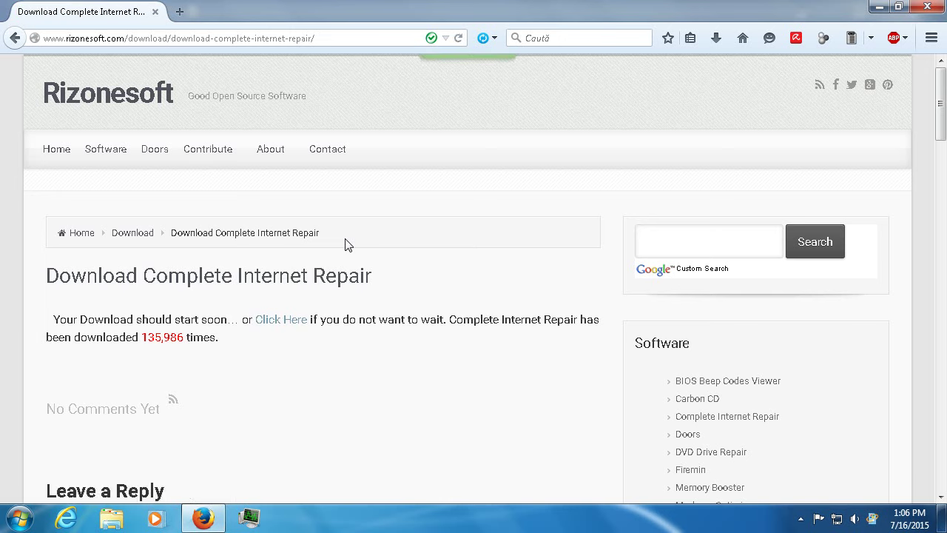
{"action": "left_click", "coordinate": [288, 320]}
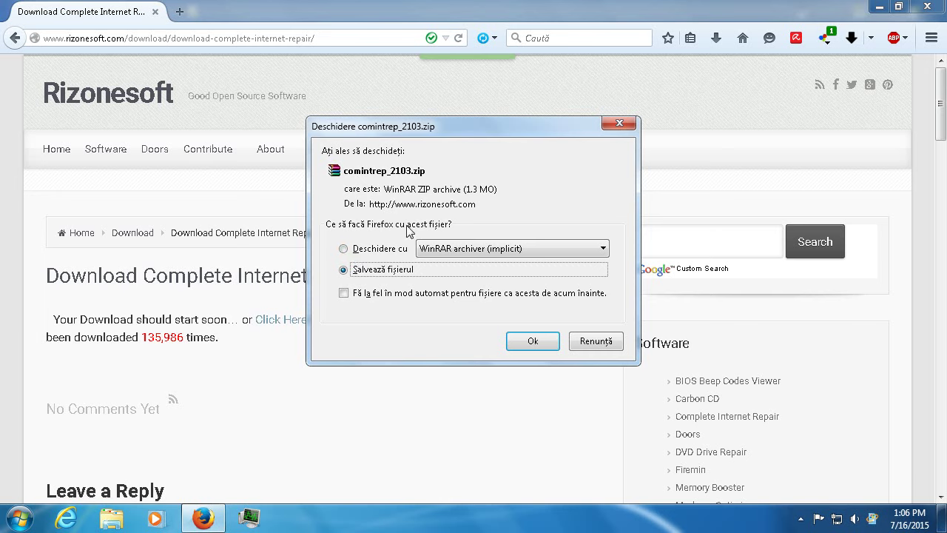
{"action": "left_click", "coordinate": [527, 347]}
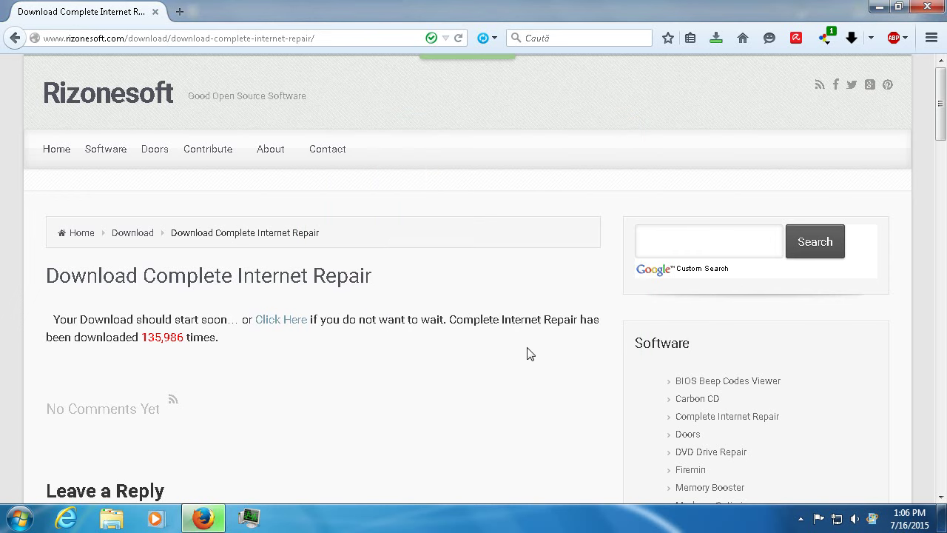
Open the downloaded archive in WinRAR, extract the comintrep_2103 folder to the desktop, and close WinRAR and Firefox
{"action": "left_click", "coordinate": [716, 37]}
{"action": "left_click", "coordinate": [516, 89]}
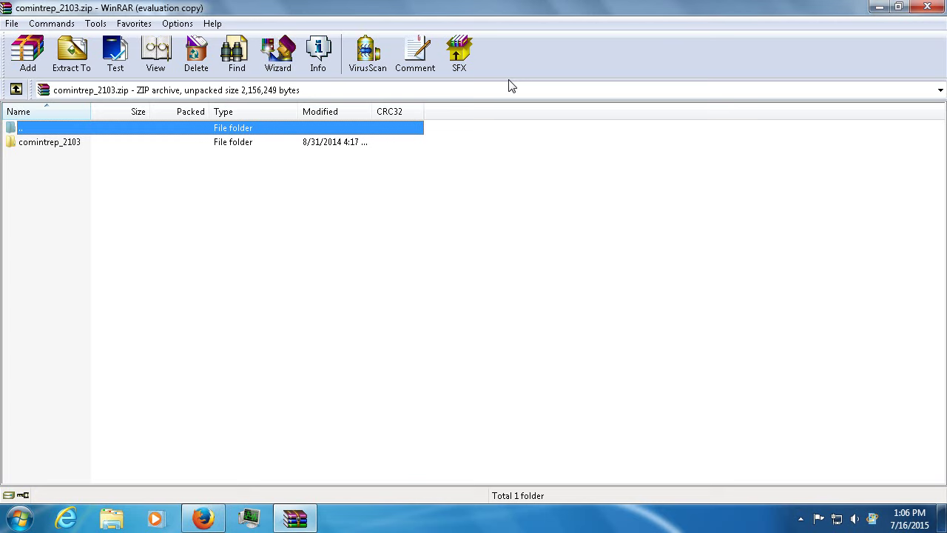
{"action": "left_click", "coordinate": [226, 145]}
{"action": "left_click", "coordinate": [71, 51]}
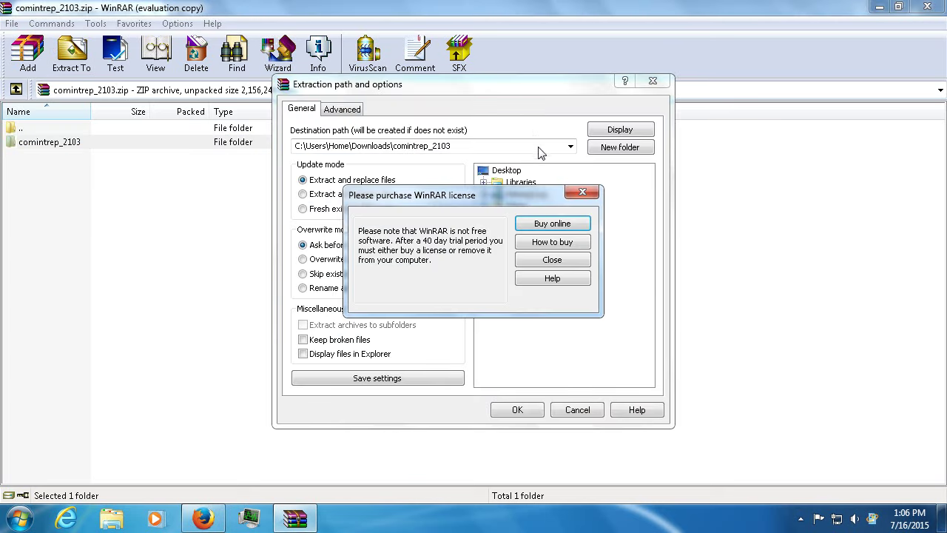
{"action": "left_click", "coordinate": [582, 197]}
{"action": "left_click", "coordinate": [517, 410]}
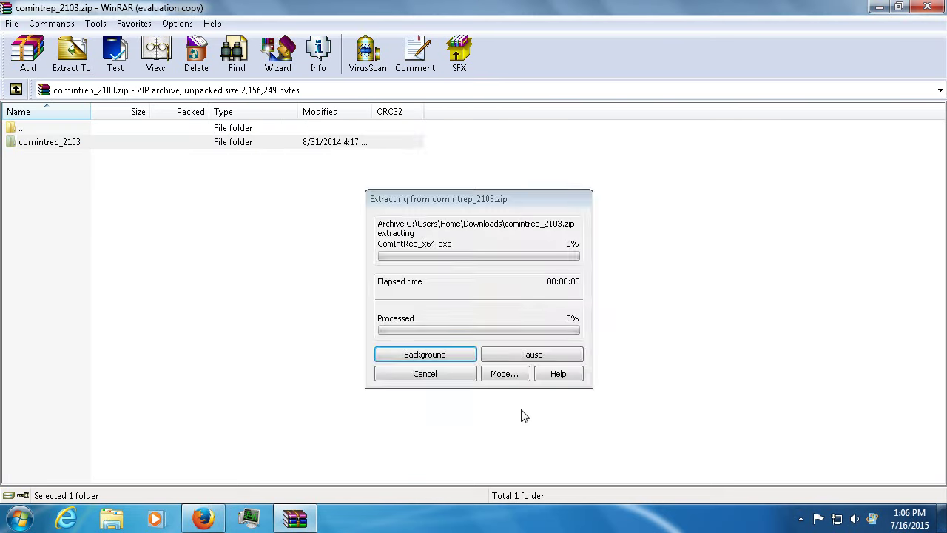
{"action": "left_click", "coordinate": [938, 7]}
{"action": "left_click", "coordinate": [938, 6]}
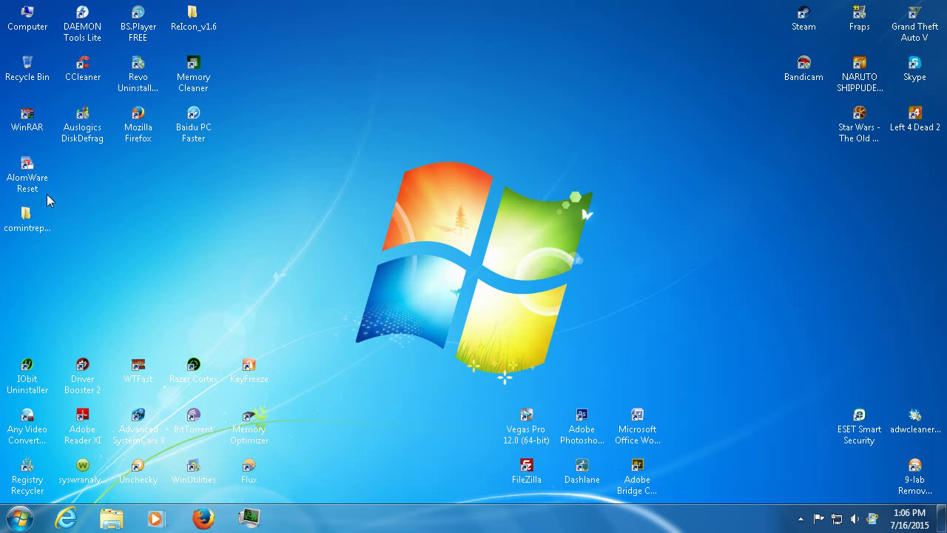
Reposition the extracted folder on the desktop beside AlomWare Reset and launch ComIntRep_x64 from inside it
{"action": "left_click_drag", "start_coordinate": [23, 219], "coordinate": [83, 169]}
{"action": "double_click", "coordinate": [82, 166]}
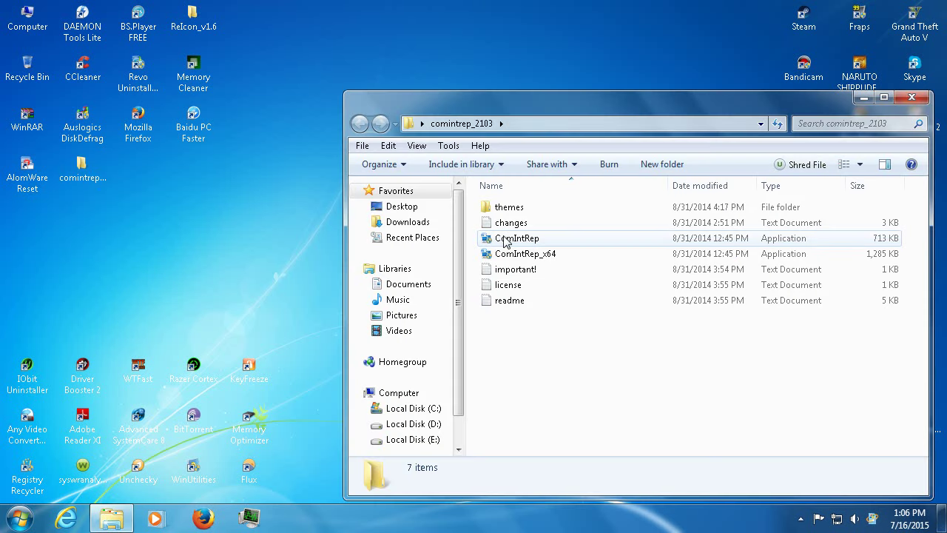
{"action": "double_click", "coordinate": [534, 256]}
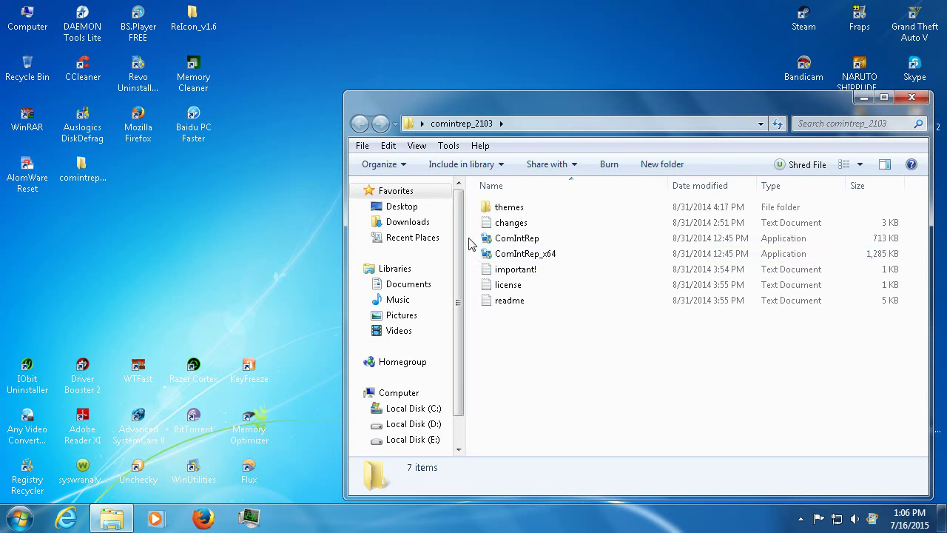
{"action": "double_click", "coordinate": [525, 255]}
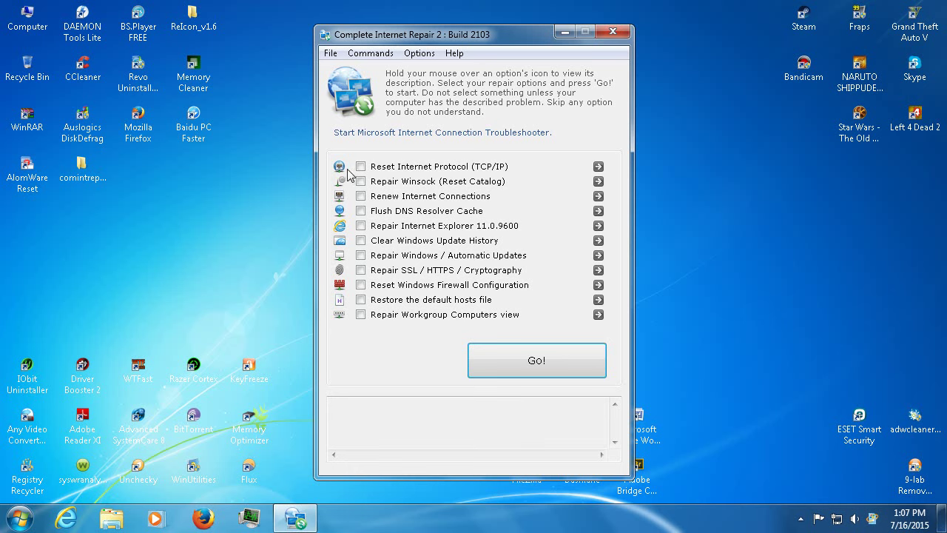
Select every repair option for the run, from Reset Internet Protocol (TCP/IP) to Repair Workgroup Computers view
{"action": "mouse_move", "coordinate": [340, 169]}
{"action": "mouse_move", "coordinate": [346, 229]}
{"action": "left_click", "coordinate": [360, 167]}
{"action": "left_click", "coordinate": [360, 181]}
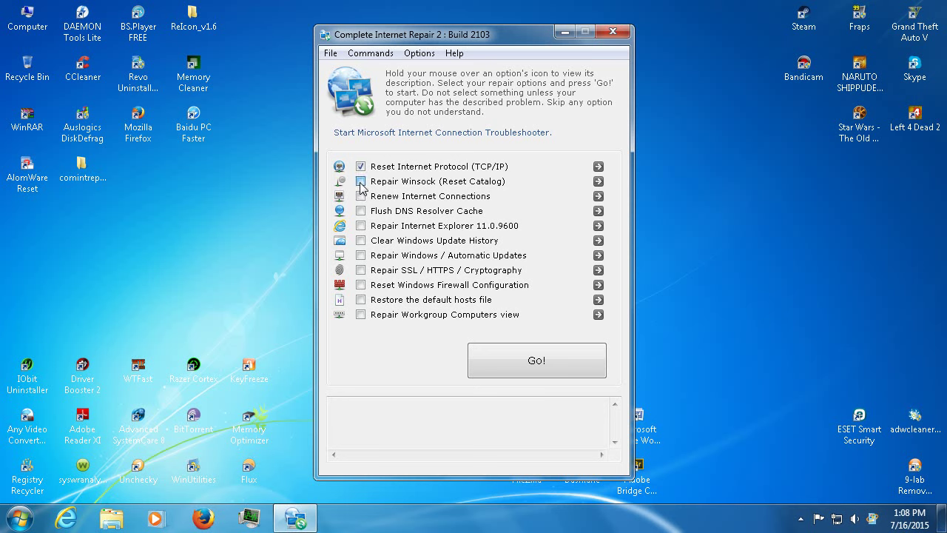
{"action": "left_click", "coordinate": [361, 196]}
{"action": "left_click", "coordinate": [360, 211]}
{"action": "left_click", "coordinate": [360, 225]}
{"action": "left_click", "coordinate": [361, 240]}
{"action": "left_click", "coordinate": [360, 255]}
{"action": "left_click", "coordinate": [360, 270]}
{"action": "left_click", "coordinate": [360, 284]}
{"action": "left_click", "coordinate": [360, 300]}
{"action": "left_click", "coordinate": [362, 316]}
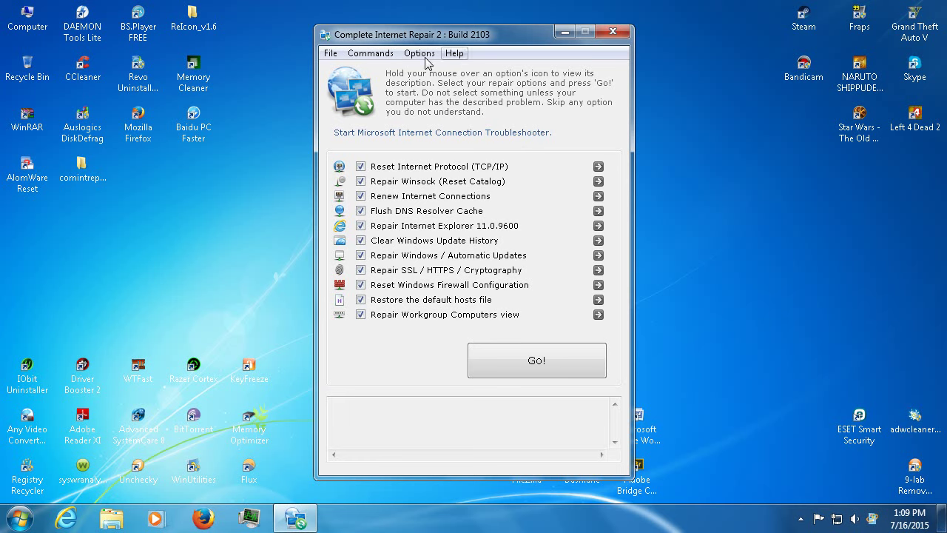
{"action": "left_click", "coordinate": [370, 53]}
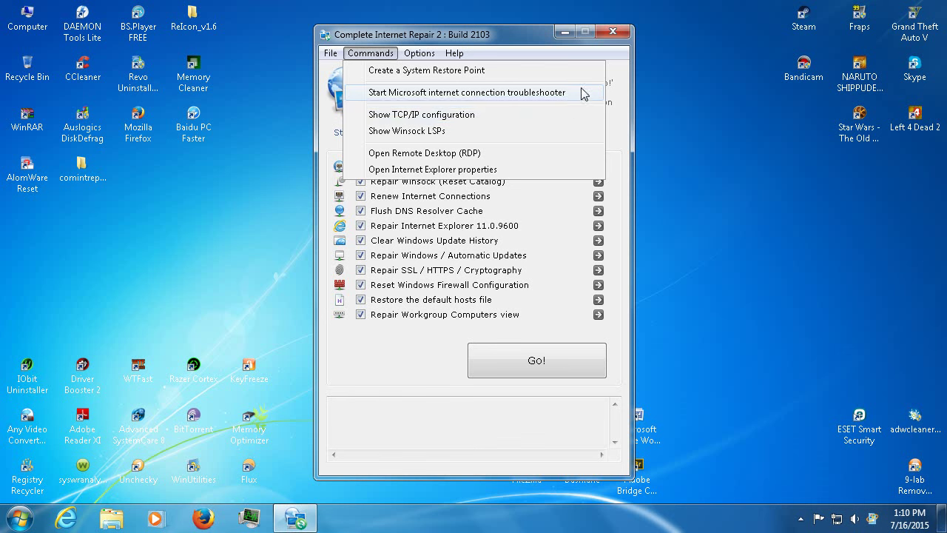
{"action": "left_click", "coordinate": [484, 46]}
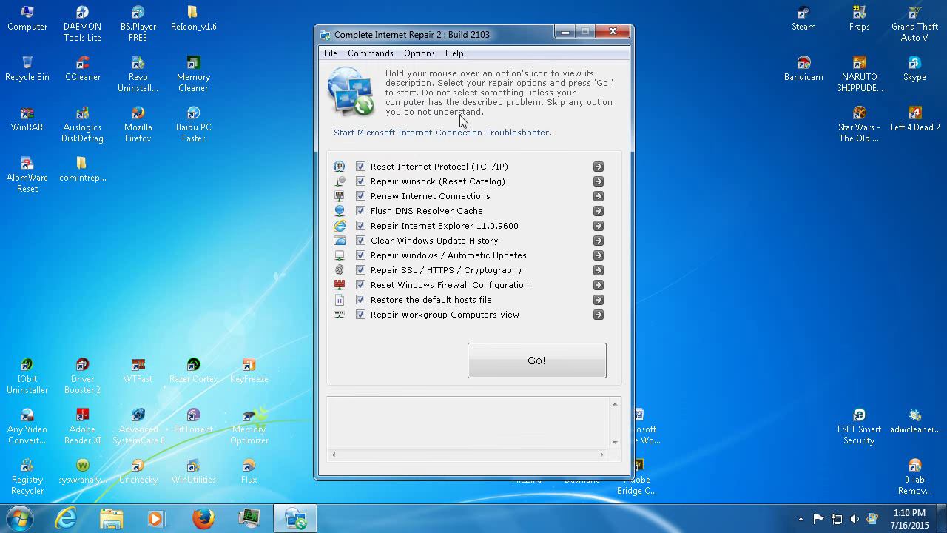